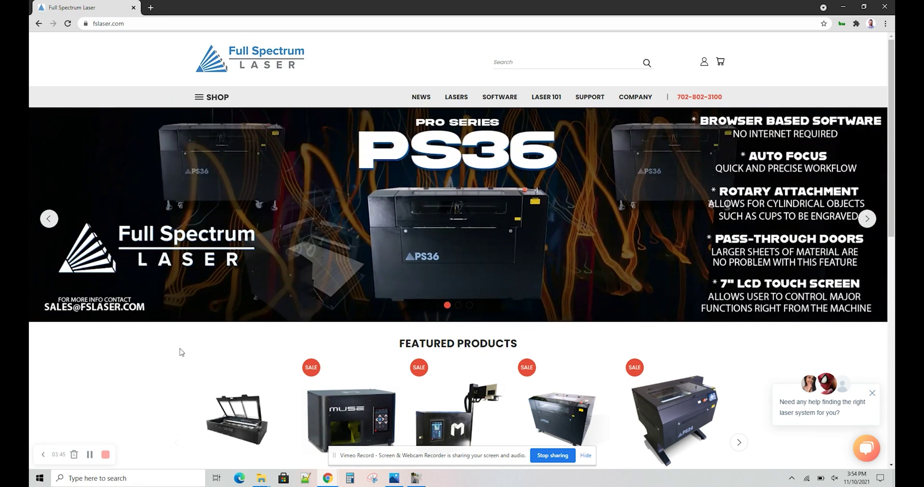
- Leave the Full Spectrum Laser site for gimp.org and go to the GIMP 2.10.28 download page
{"action": "double_click", "coordinate": [198, 20]}
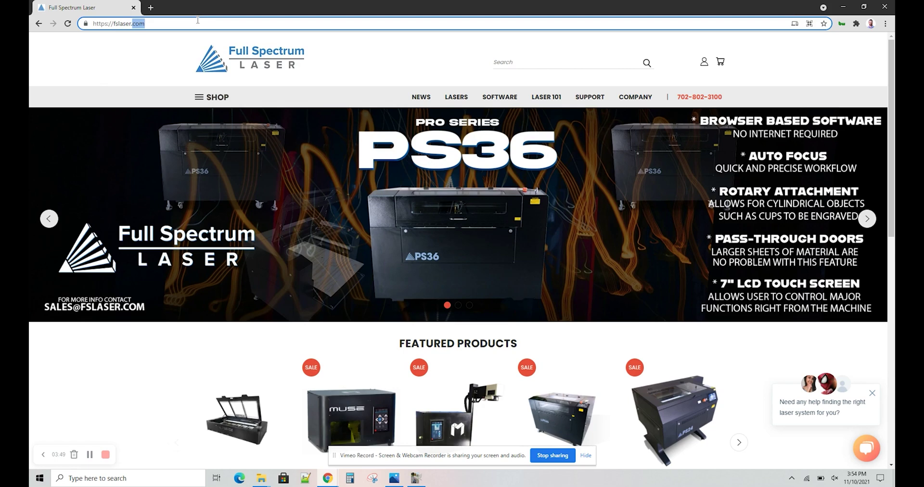
{"action": "key", "text": "BackSpace"}
{"action": "key", "text": "BackSpace"}
{"action": "key", "text": "BackSpace"}
{"action": "key", "text": "BackSpace"}
{"action": "key", "text": "BackSpace"}
{"action": "key", "text": "BackSpace"}
{"action": "key", "text": "BackSpace"}
{"action": "key", "text": "BackSpace"}
{"action": "key", "text": "BackSpace"}
{"action": "key", "text": "BackSpace"}
{"action": "key", "text": "BackSpace"}
{"action": "key", "text": "BackSpace"}
{"action": "key", "text": "BackSpace"}
{"action": "key", "text": "BackSpace"}
{"action": "key", "text": "BackSpace"}
{"action": "key", "text": "BackSpace"}
{"action": "key", "text": "BackSpace"}
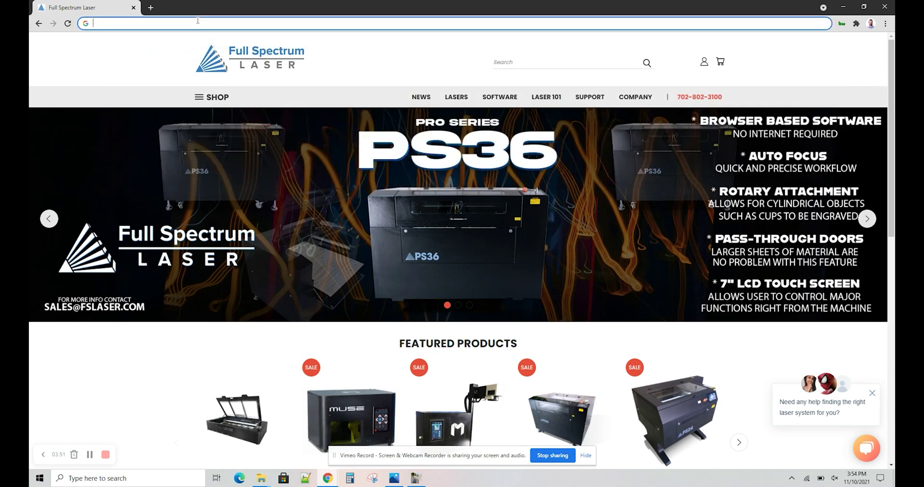
{"action": "type", "text": "gimp.org"}
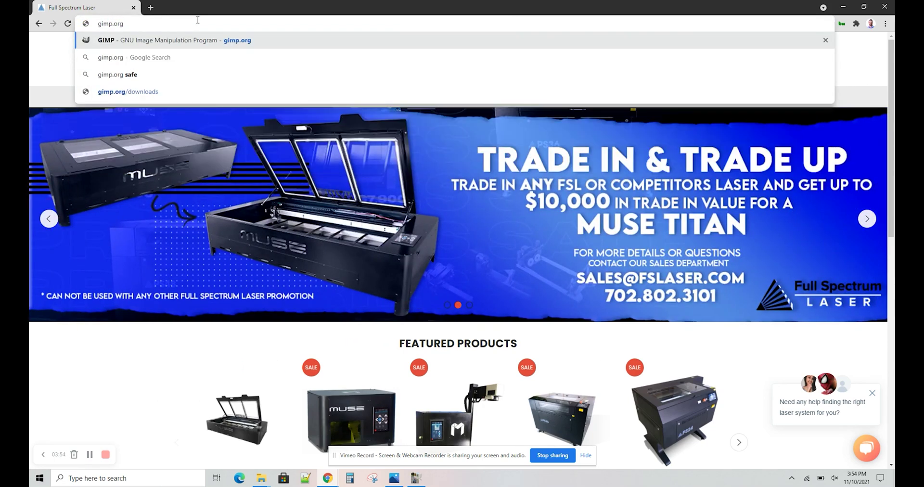
{"action": "key", "text": "Return"}
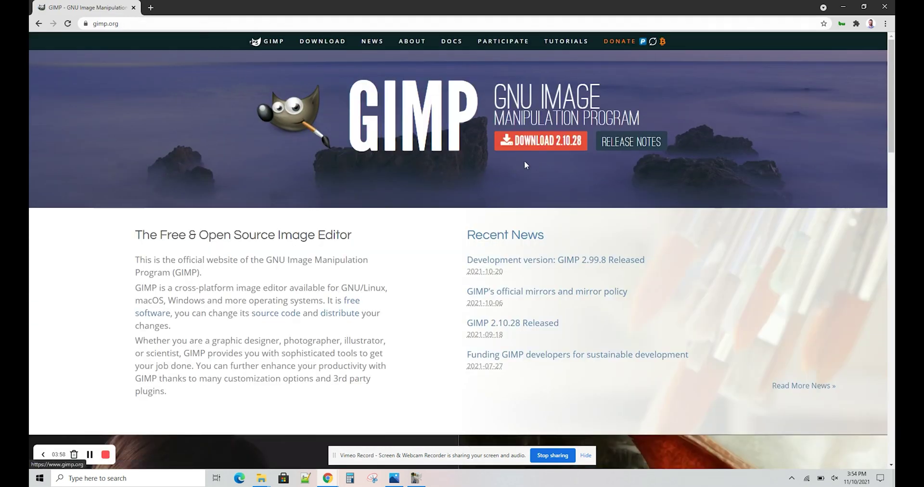
{"action": "left_click", "coordinate": [559, 150]}
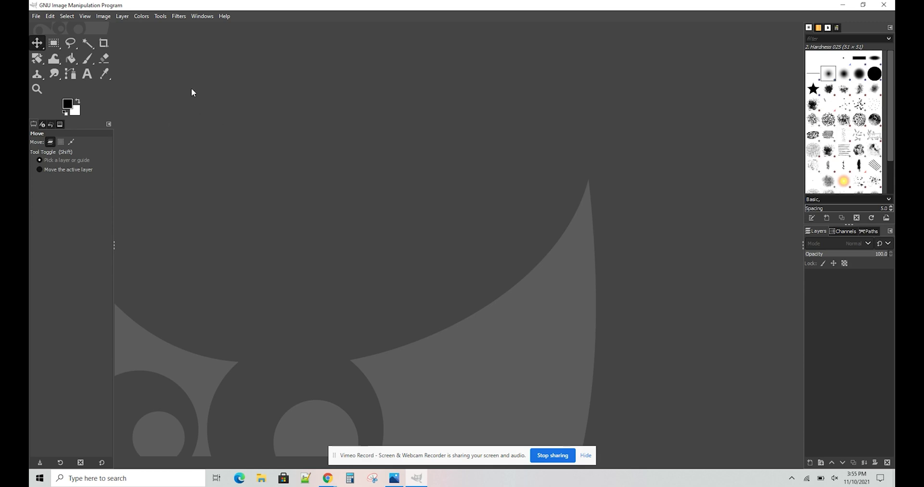
- Open received_1057433645089796.jpeg, the swing photo, from GIMP's Recently Used files
{"action": "left_click", "coordinate": [36, 17]}
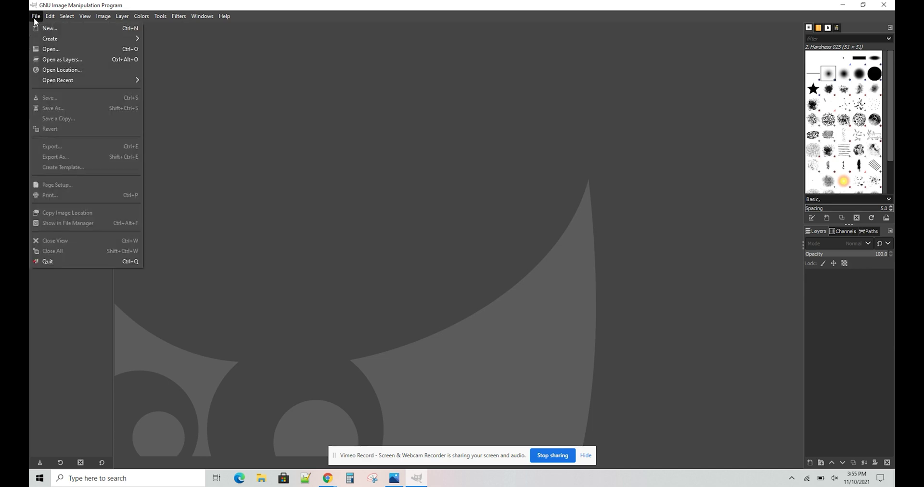
{"action": "left_click", "coordinate": [48, 48]}
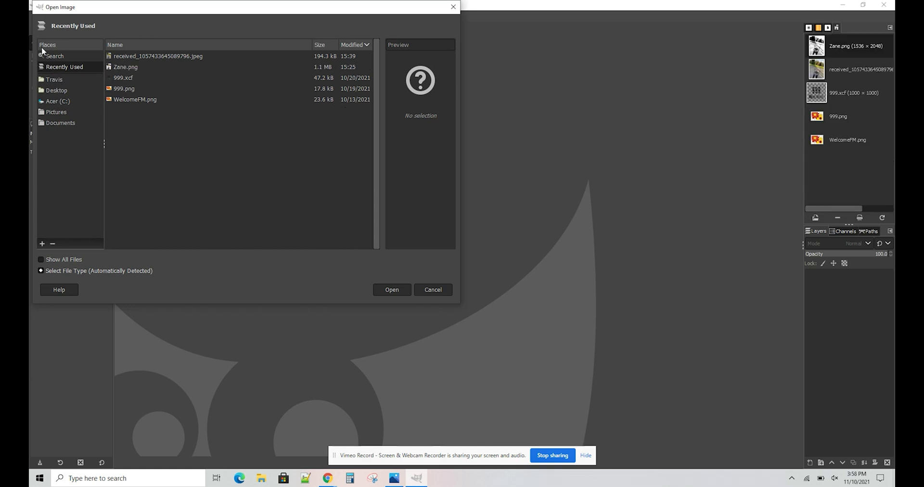
{"action": "double_click", "coordinate": [133, 57]}
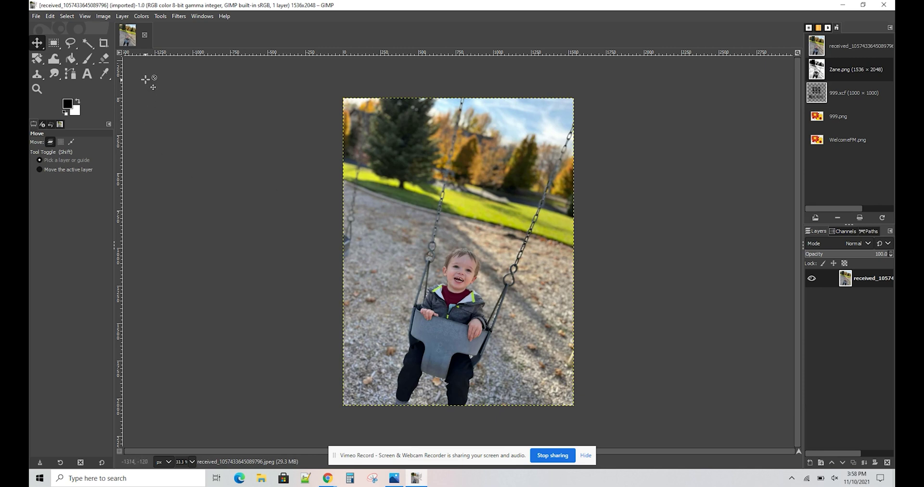
- Set the photo's Saturation scale to 0.000 so it becomes greyscale
{"action": "left_click", "coordinate": [142, 16]}
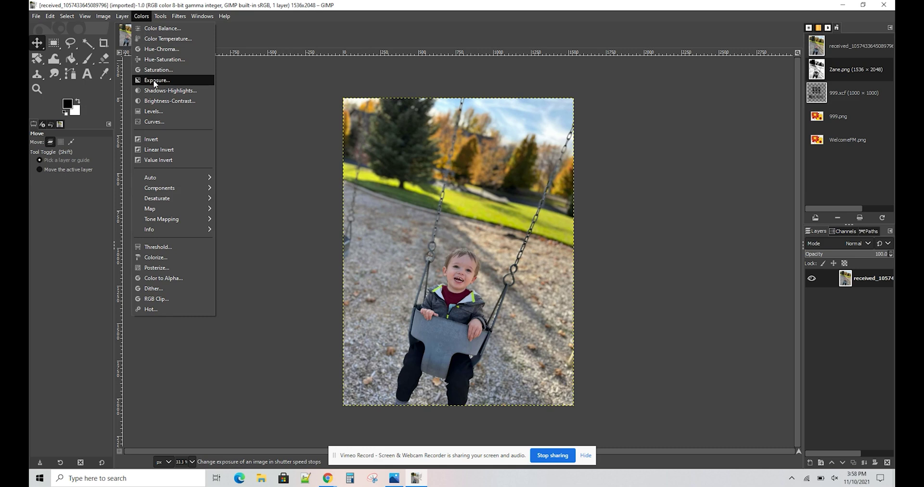
{"action": "left_click", "coordinate": [159, 70]}
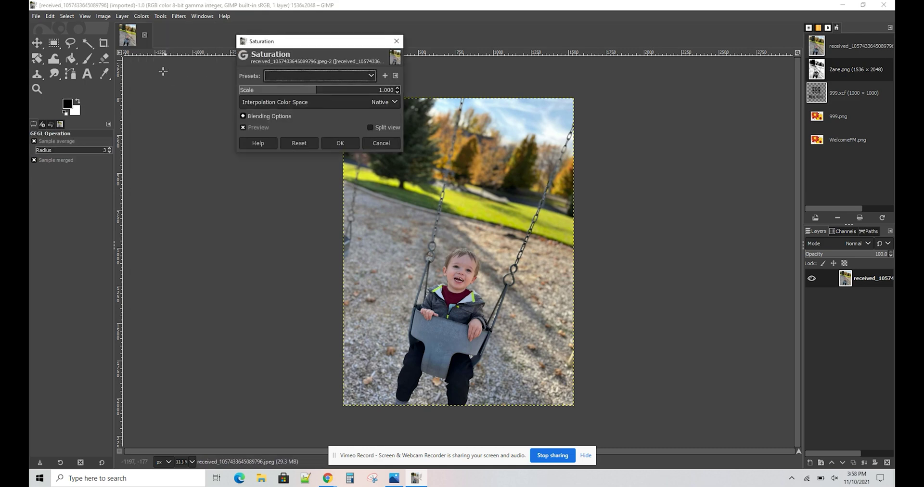
{"action": "left_click_drag", "start_coordinate": [316, 94], "coordinate": [239, 94]}
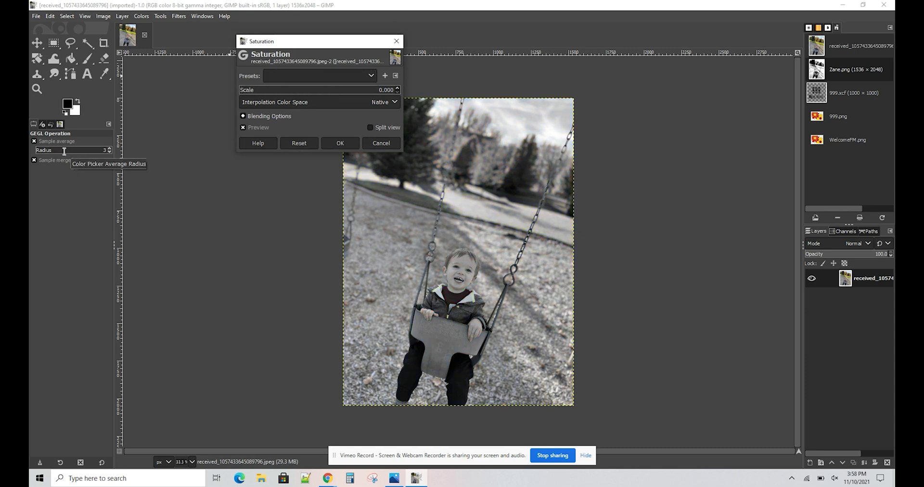
{"action": "left_click", "coordinate": [340, 143]}
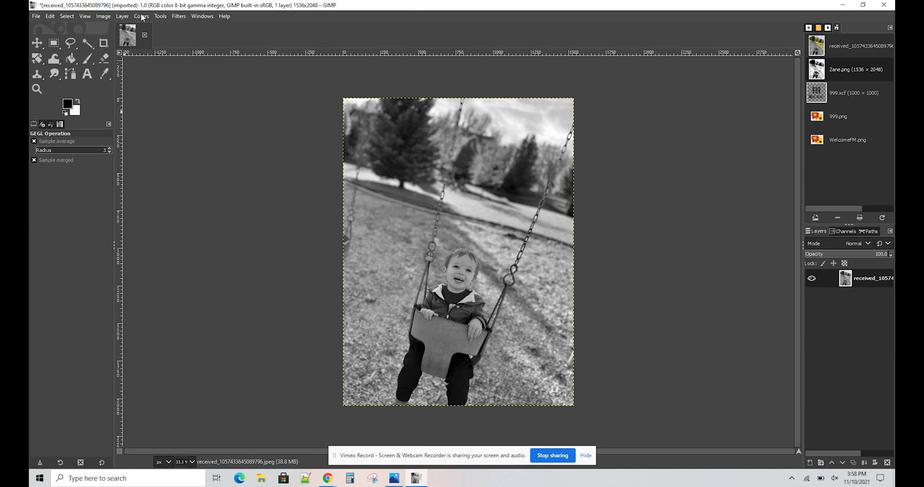
- Apply Brightness 31 and Contrast 85 to the greyscale swing photo
{"action": "left_click", "coordinate": [142, 16]}
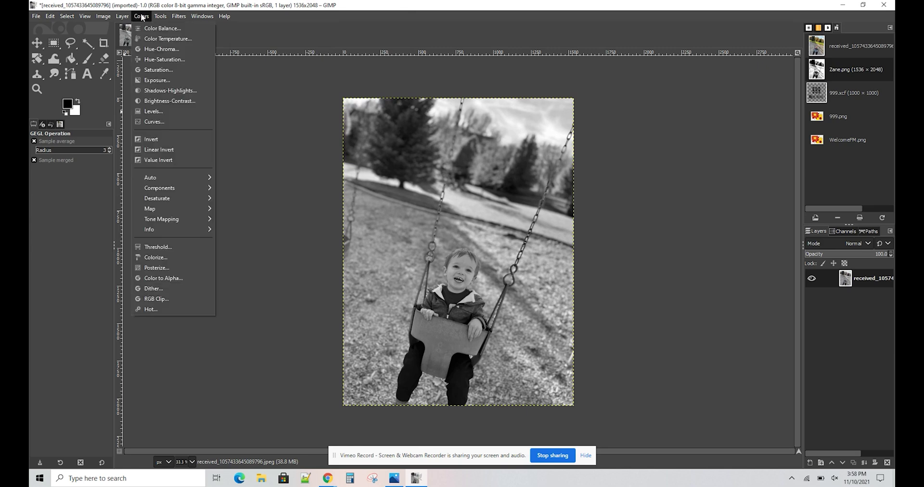
{"action": "left_click", "coordinate": [161, 101]}
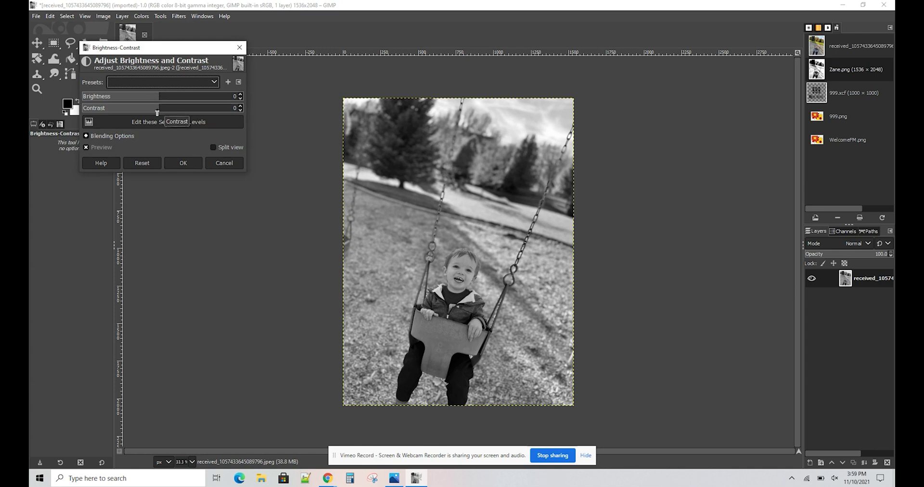
{"action": "left_click_drag", "start_coordinate": [157, 112], "coordinate": [188, 122]}
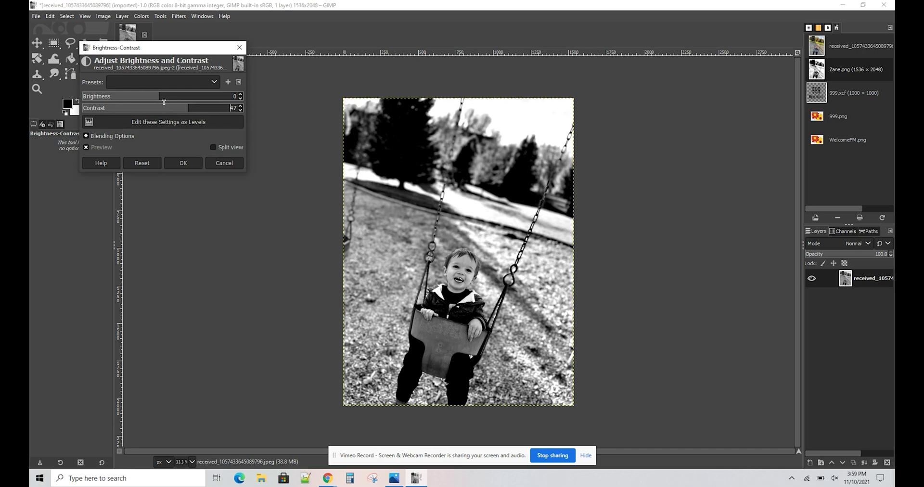
{"action": "left_click_drag", "start_coordinate": [161, 99], "coordinate": [178, 107]}
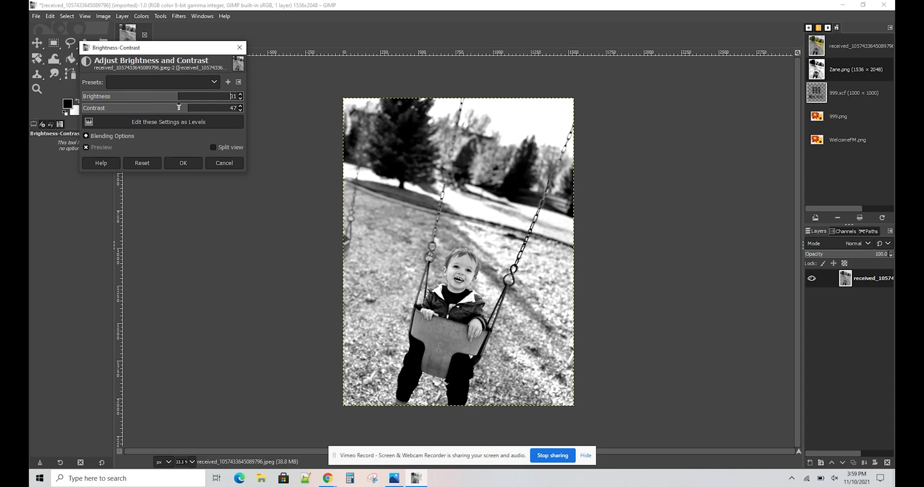
{"action": "left_click_drag", "start_coordinate": [179, 108], "coordinate": [216, 108]}
{"action": "left_click", "coordinate": [210, 106]}
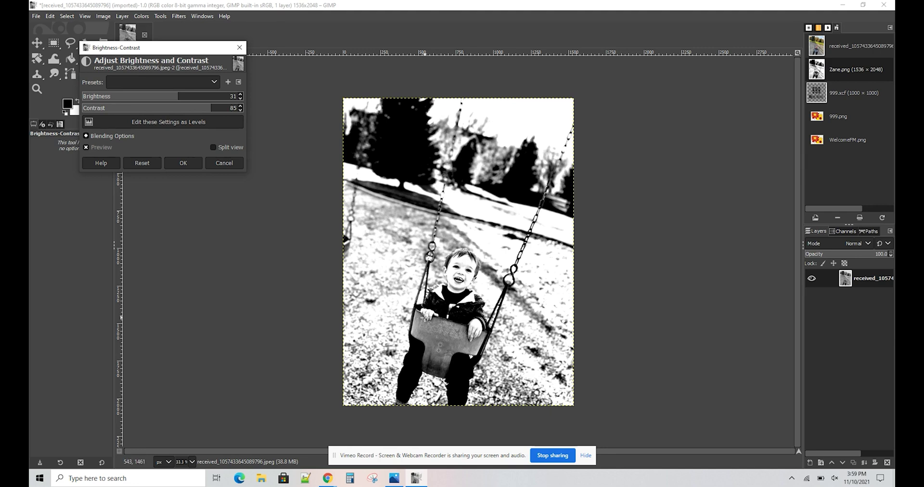
{"action": "left_click", "coordinate": [188, 164]}
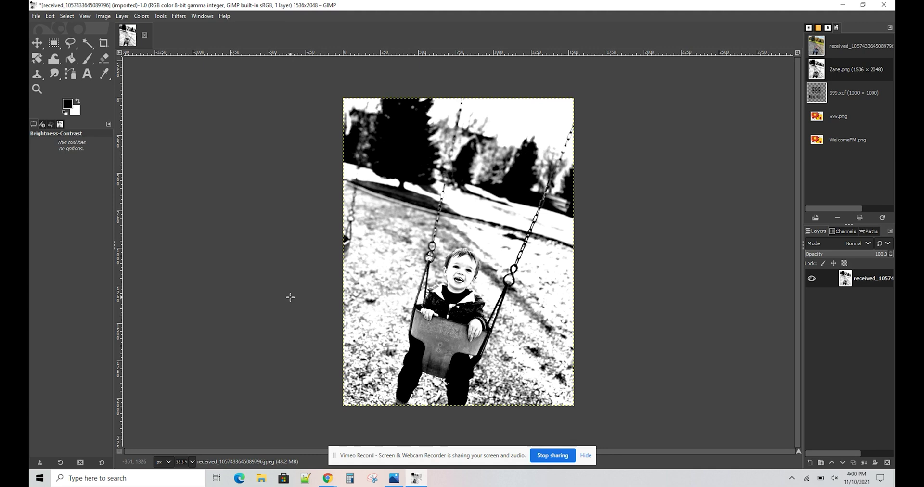
- Export the edited photo to the Desktop as '<child's name> is SUPER cute.PNG', compression level 9
{"action": "left_click", "coordinate": [36, 17]}
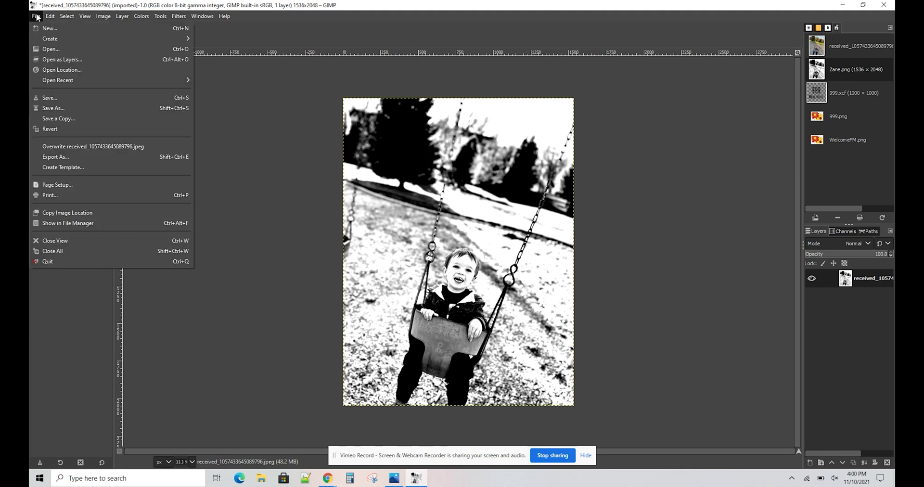
{"action": "left_click", "coordinate": [58, 157]}
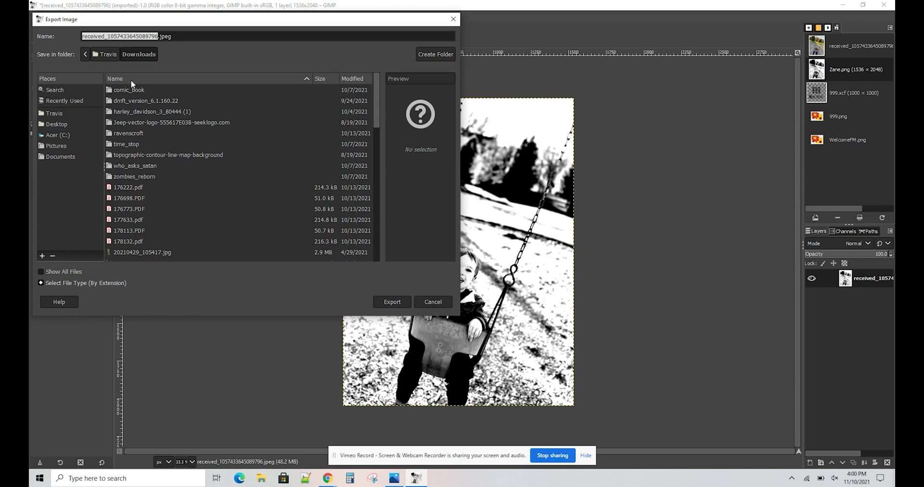
{"action": "left_click", "coordinate": [52, 124]}
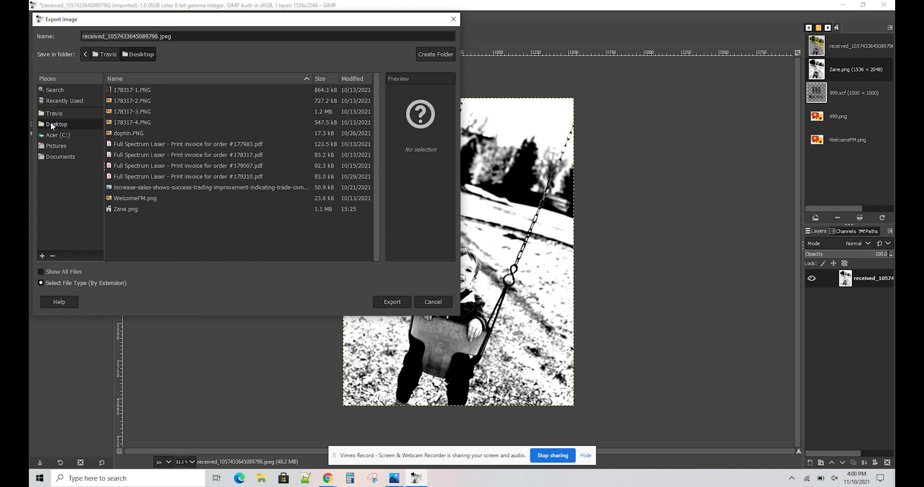
{"action": "type", "text": "Zane is "}
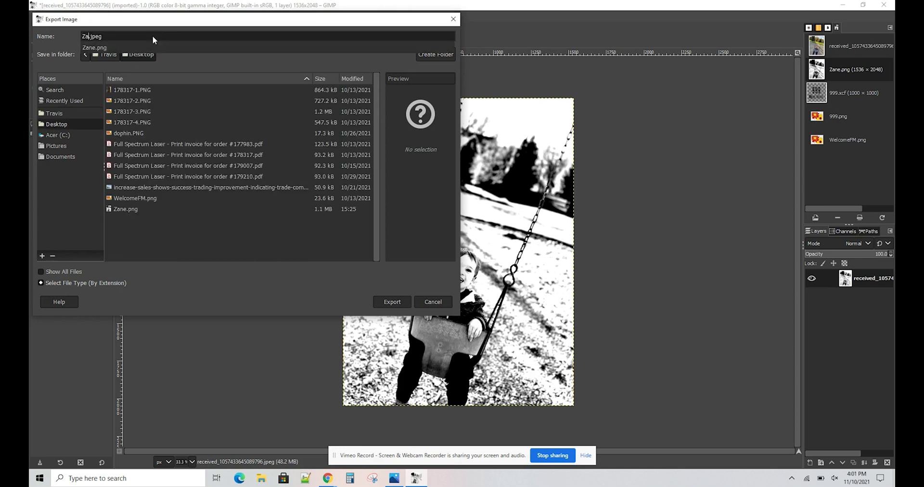
{"action": "type", "text": "cut"}
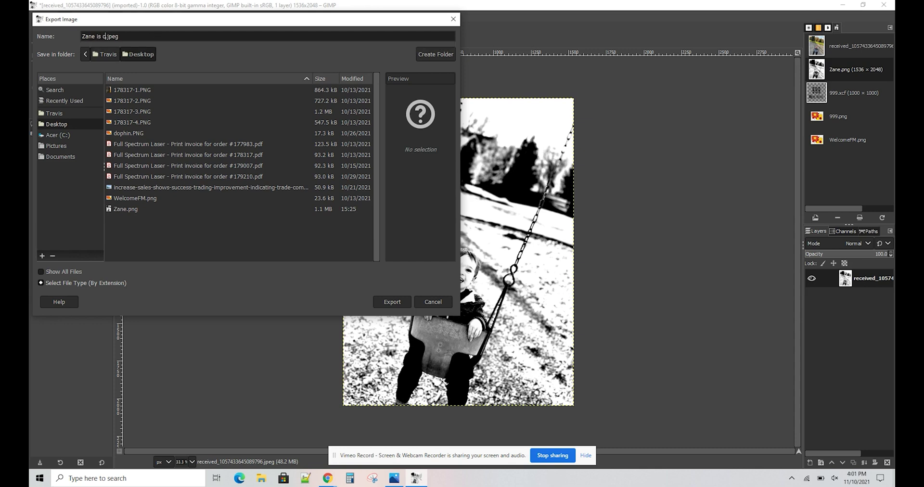
{"action": "key", "text": "BackSpace"}
{"action": "key", "text": "BackSpace"}
{"action": "key", "text": "BackSpace"}
{"action": "key", "text": "BackSpace"}
{"action": "type", "text": "SUPER cute.PNG"}
{"action": "left_click", "coordinate": [391, 301]}
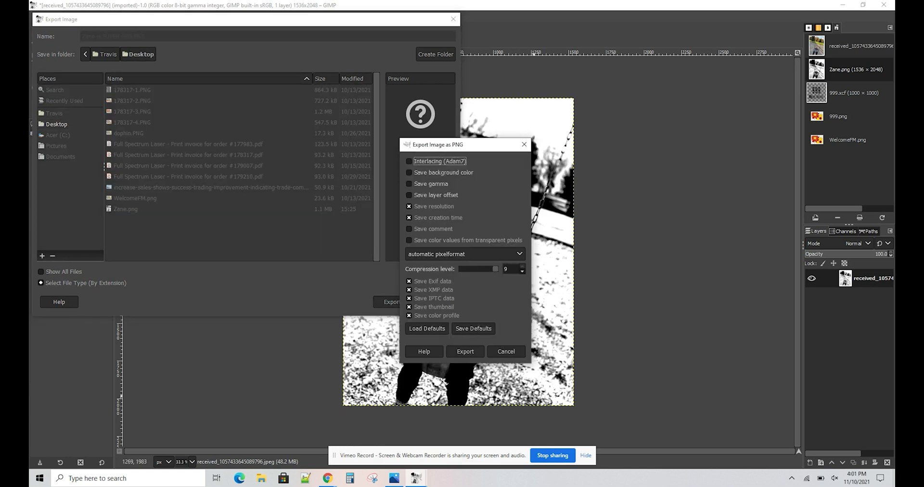
{"action": "left_click", "coordinate": [475, 353]}
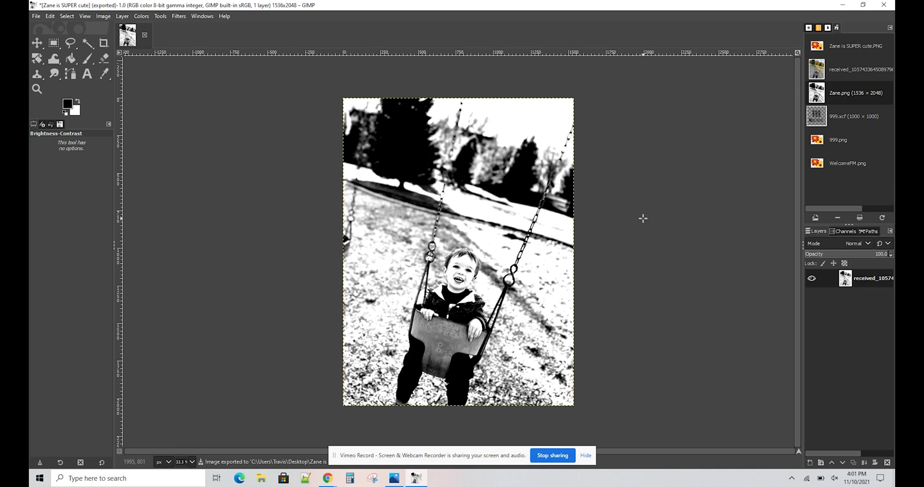
- Open a new Chrome window and load the RetinaEngrave 3 designer at 192.168.13.87
{"action": "right_click", "coordinate": [327, 477]}
{"action": "left_click", "coordinate": [307, 432]}
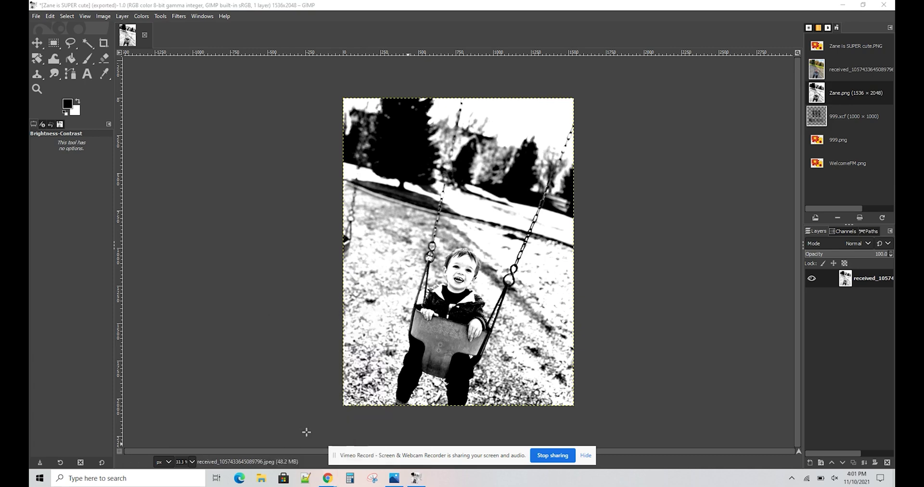
{"action": "type", "text": "192.168."}
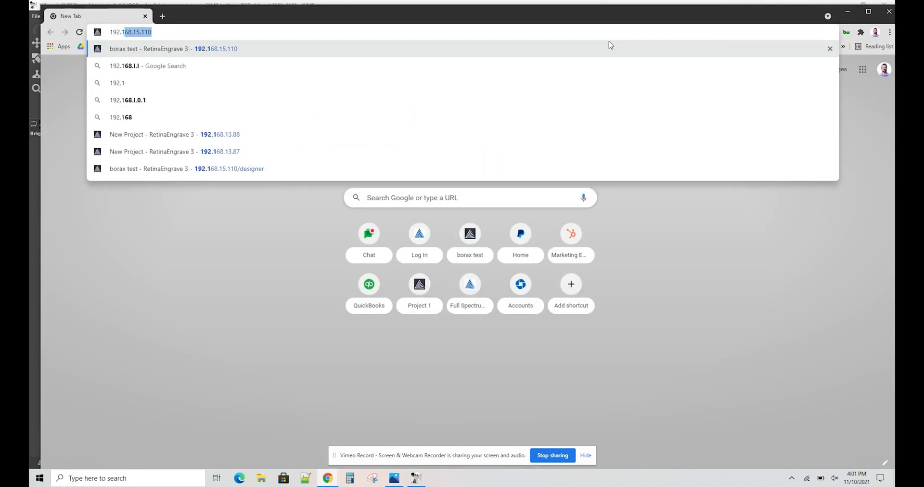
{"action": "type", "text": "13.87"}
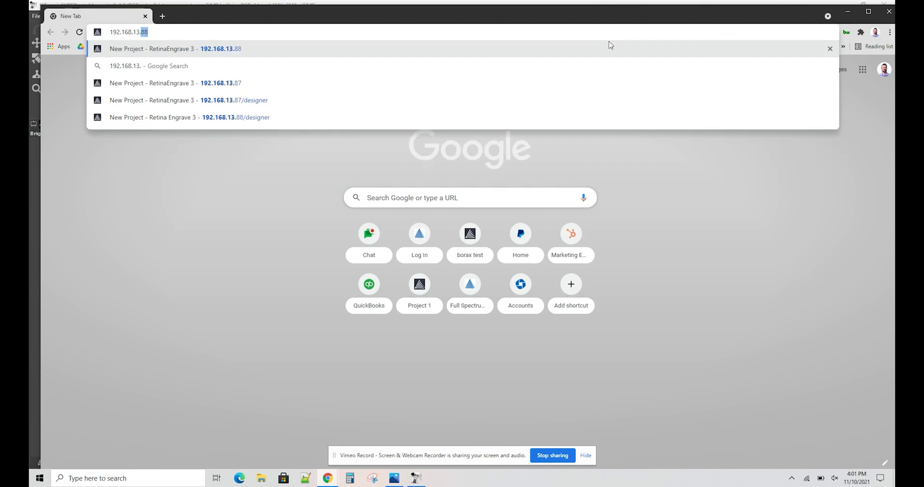
{"action": "key", "text": "Return"}
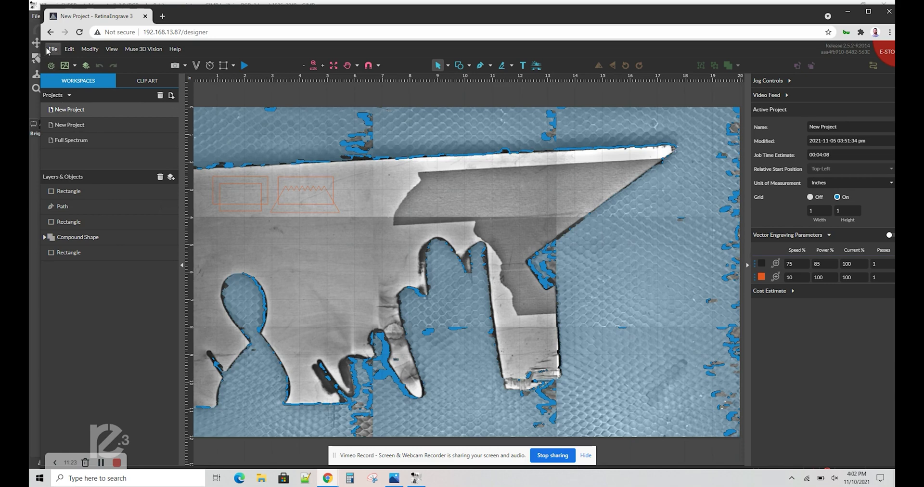
- Start a new project and import the 'is SUPER cute' PNG from the Desktop as a Halftone layer
{"action": "left_click", "coordinate": [172, 97]}
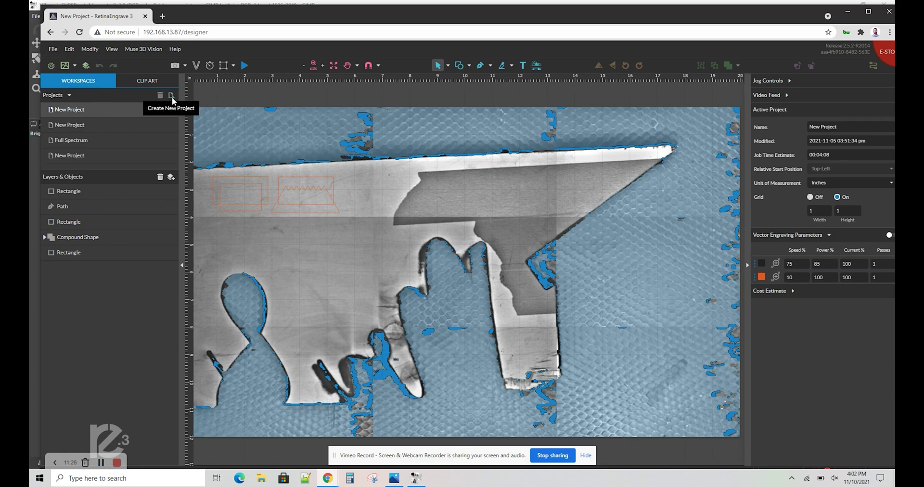
{"action": "left_click", "coordinate": [53, 50]}
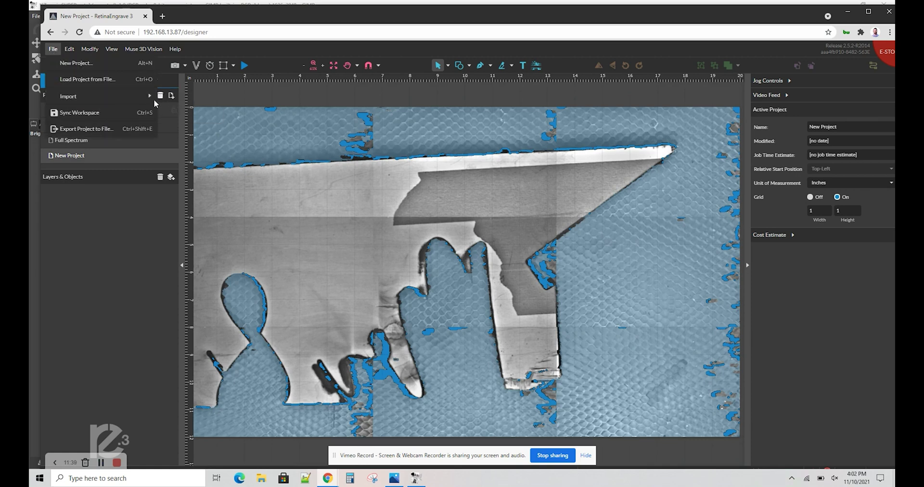
{"action": "mouse_move", "coordinate": [151, 96]}
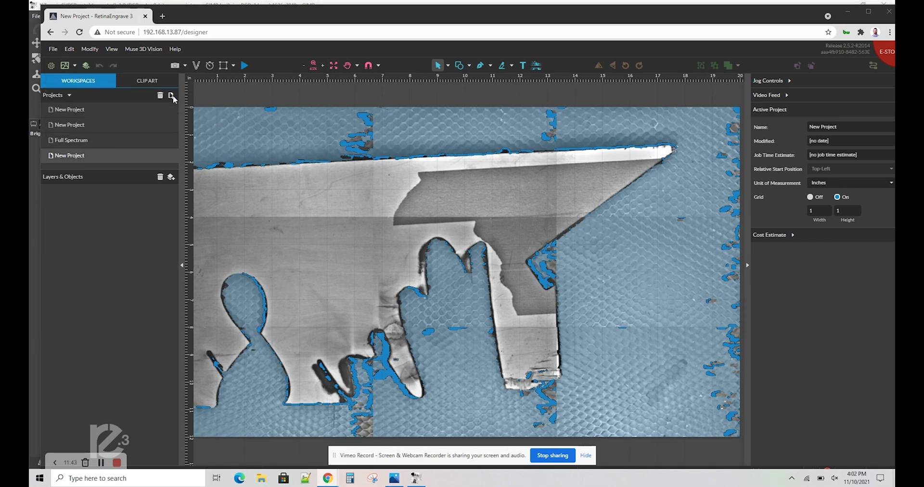
{"action": "left_click", "coordinate": [171, 95]}
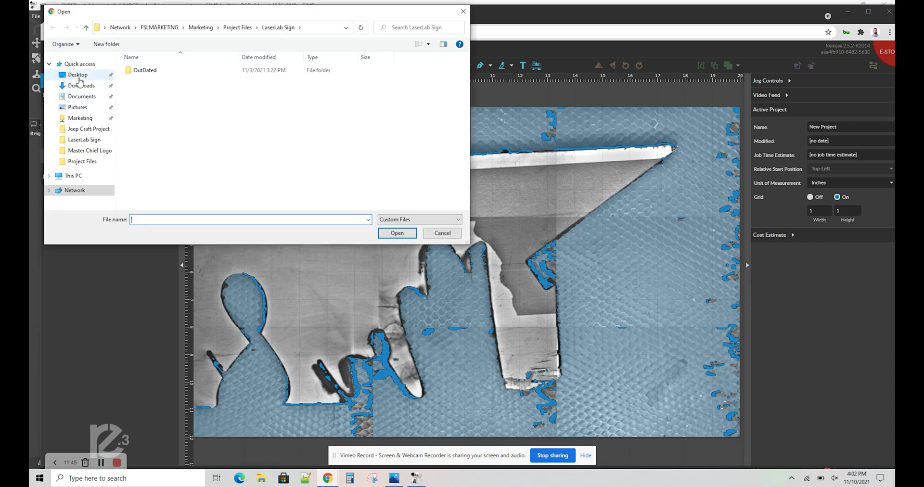
{"action": "left_click", "coordinate": [78, 77]}
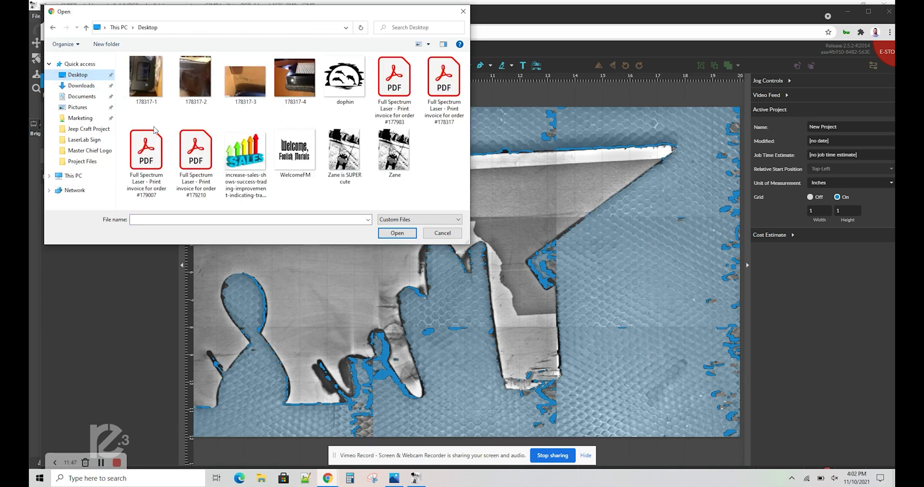
{"action": "double_click", "coordinate": [304, 157]}
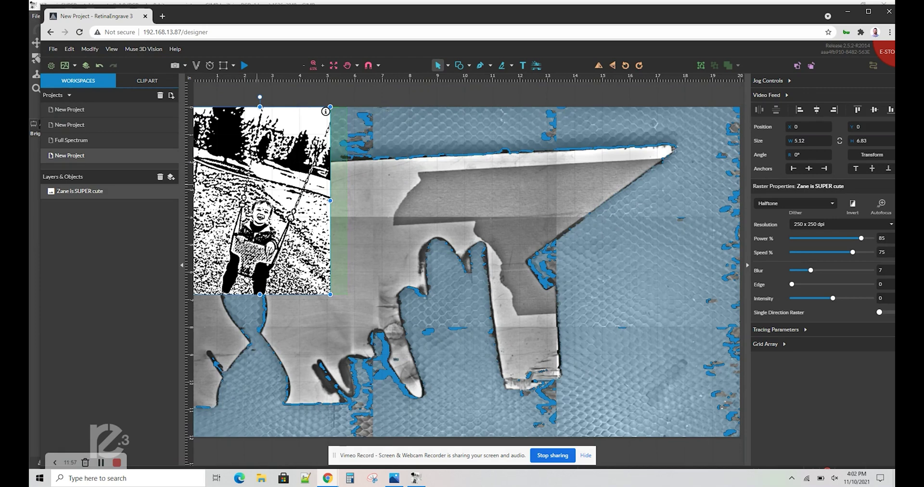
- Drag the swing photo to position 1.4098, 0.7213 and check its Resolution options
{"action": "left_click_drag", "start_coordinate": [264, 183], "coordinate": [303, 202]}
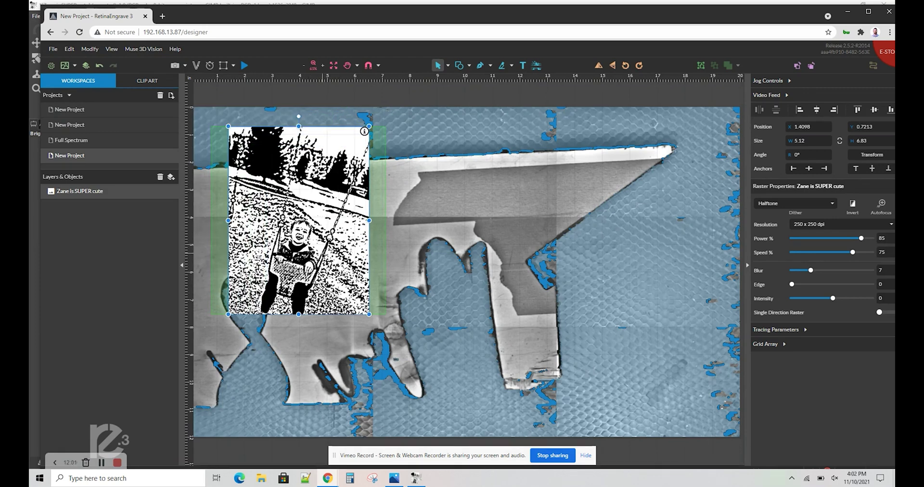
{"action": "scroll", "coordinate": [337, 236], "scroll_direction": "up", "scroll_amount": 5}
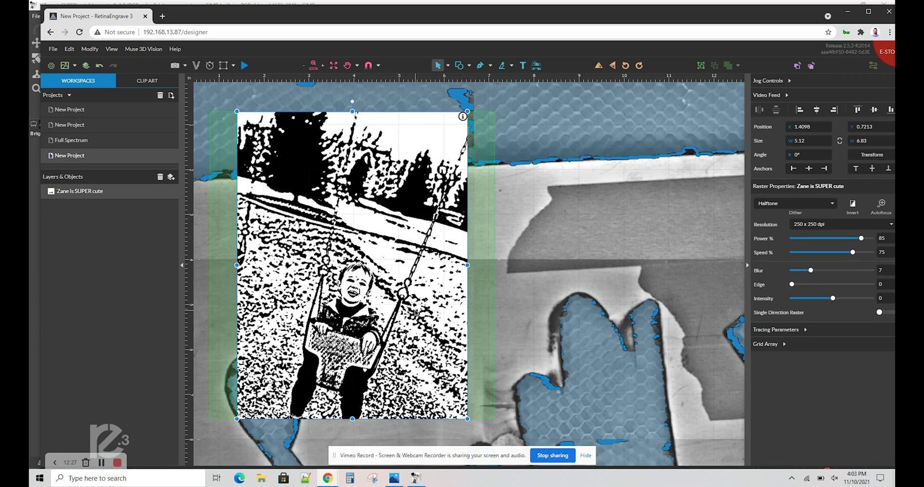
{"action": "left_click", "coordinate": [806, 224]}
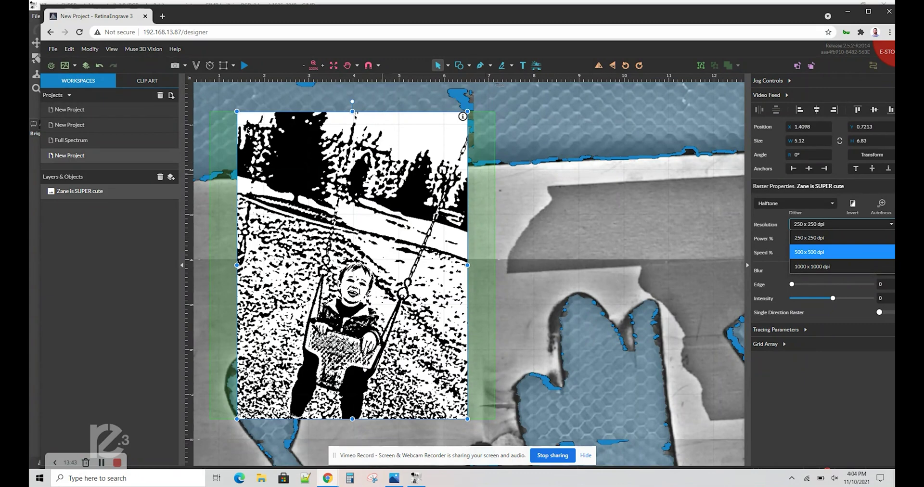
- Recapture the bed camera image to show the wood plaque, then shrink the photo slightly from its corner
{"action": "left_click", "coordinate": [174, 66]}
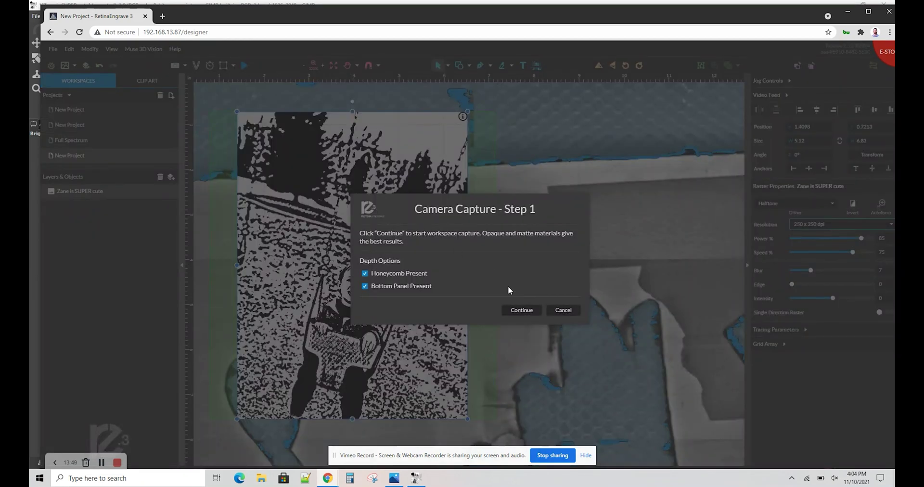
{"action": "left_click", "coordinate": [520, 310]}
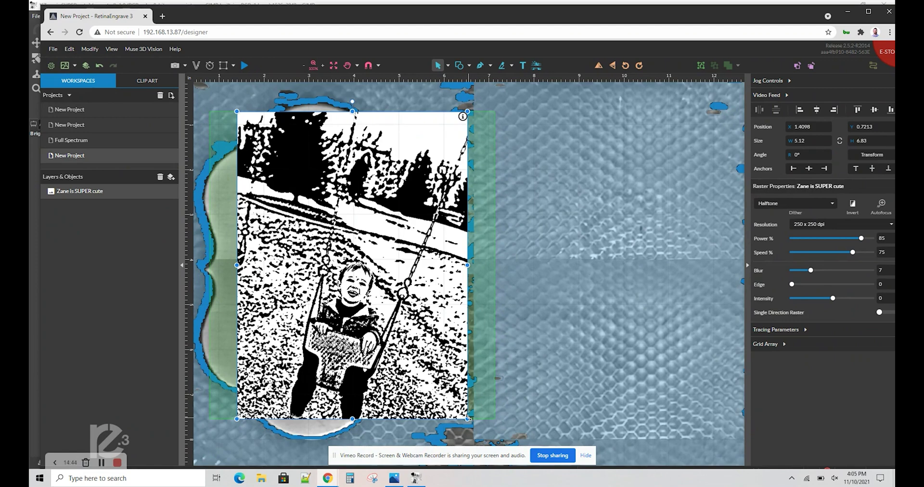
{"action": "left_click_drag", "start_coordinate": [467, 418], "coordinate": [420, 356]}
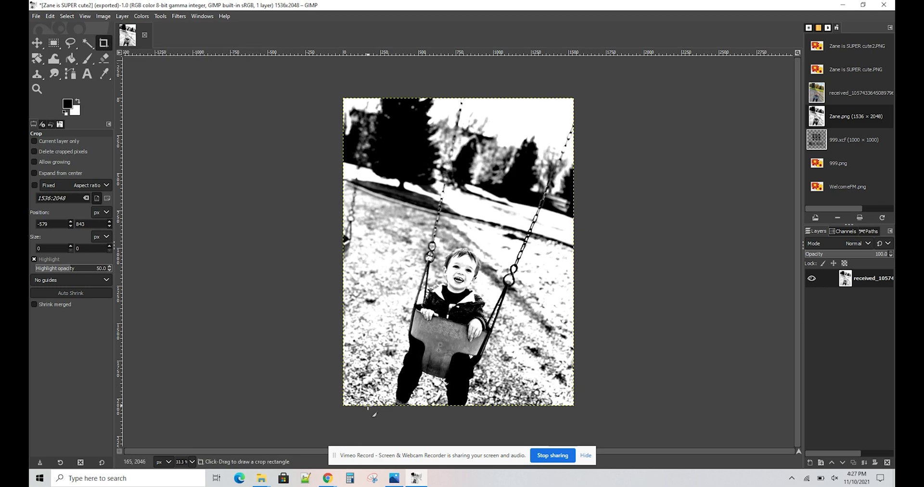
- Crop the photo to 1104 × 1434 around the child and export it as PNG again
{"action": "left_click_drag", "start_coordinate": [368, 405], "coordinate": [533, 190]}
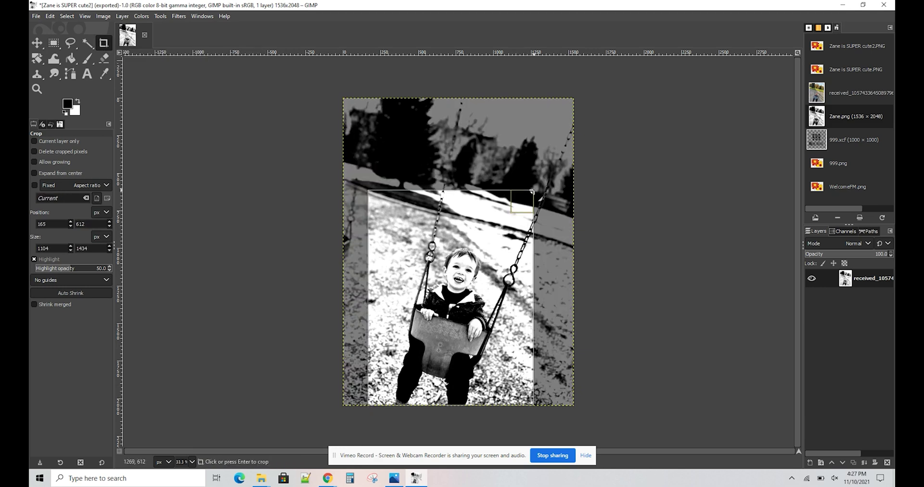
{"action": "key", "text": "Return"}
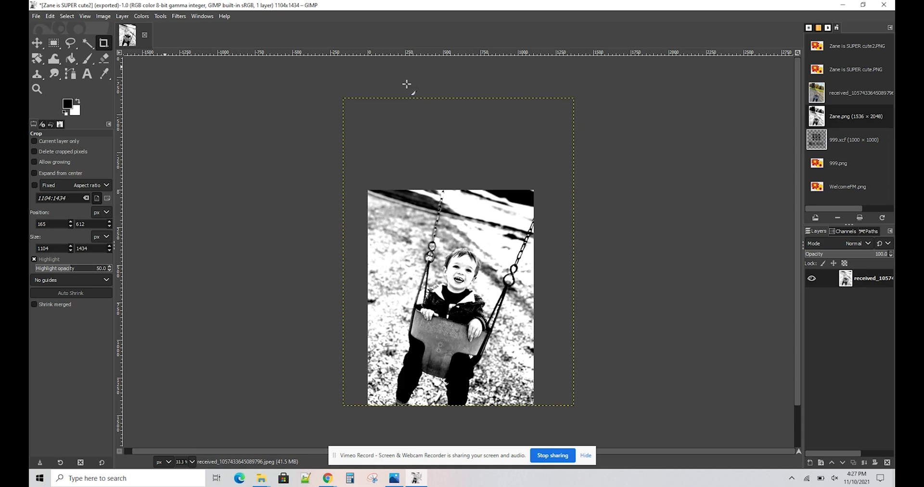
{"action": "left_click", "coordinate": [36, 16]}
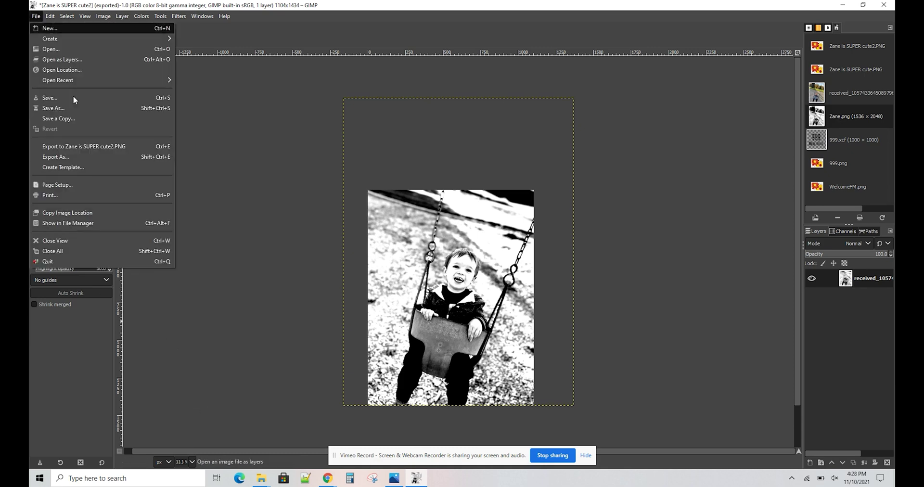
{"action": "left_click", "coordinate": [270, 274]}
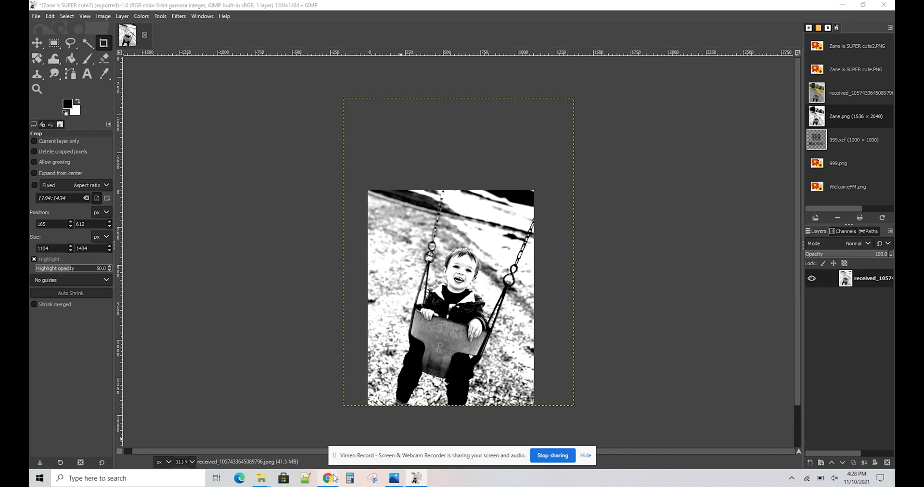
- Back in the laser design window, delete the old swing photo
{"action": "mouse_move", "coordinate": [328, 478]}
{"action": "left_click", "coordinate": [312, 433]}
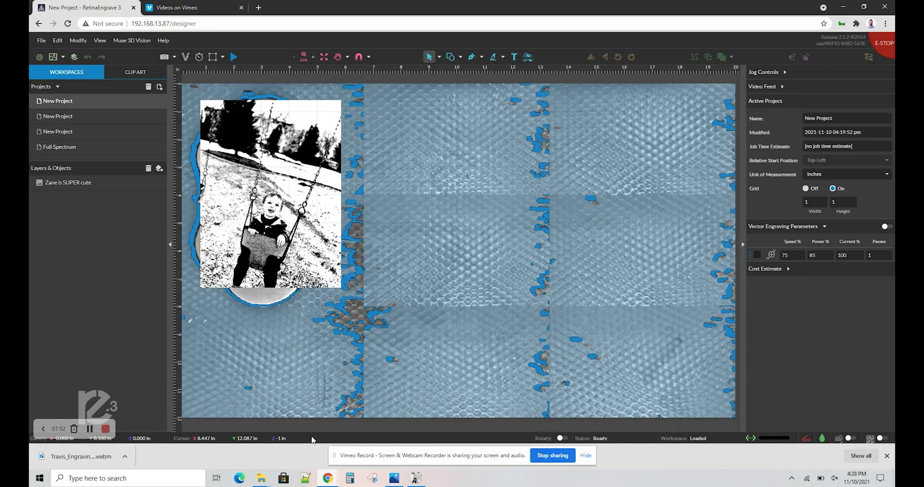
{"action": "left_click", "coordinate": [241, 225]}
{"action": "key", "text": "Delete"}
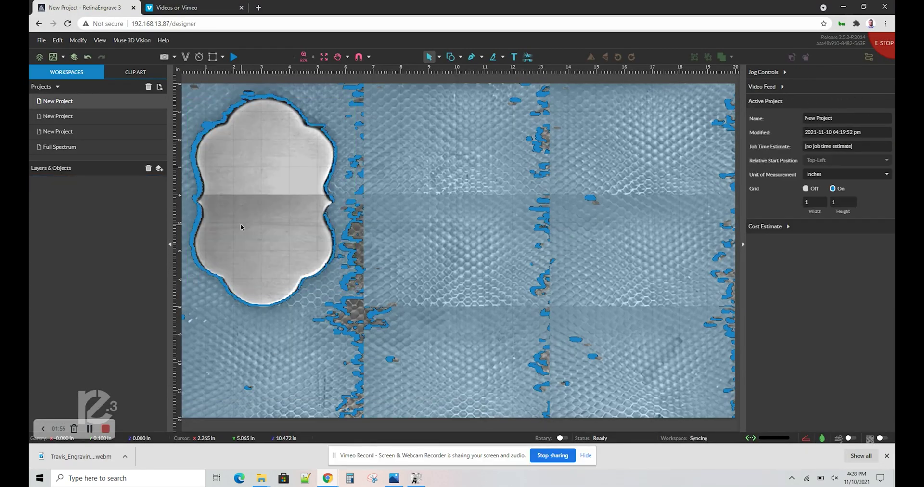
- Import the newly cropped swing photo PNG from the Desktop as an image
{"action": "left_click", "coordinate": [41, 40]}
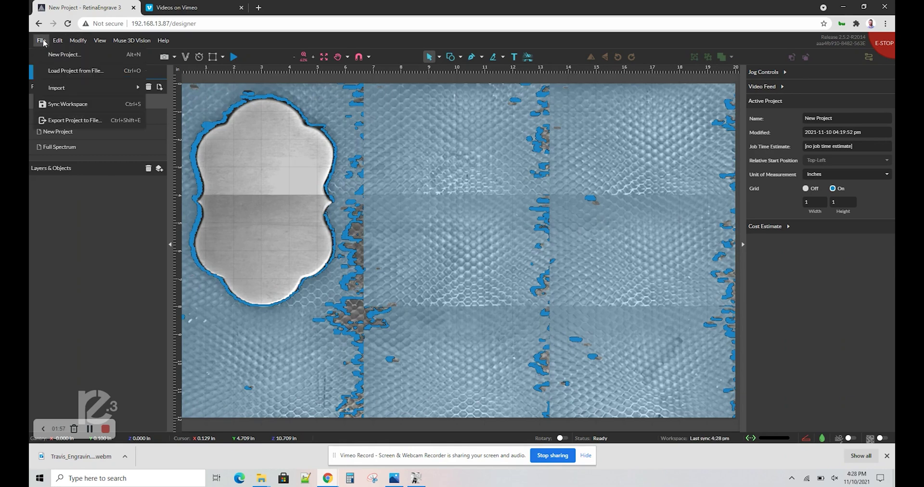
{"action": "mouse_move", "coordinate": [59, 92]}
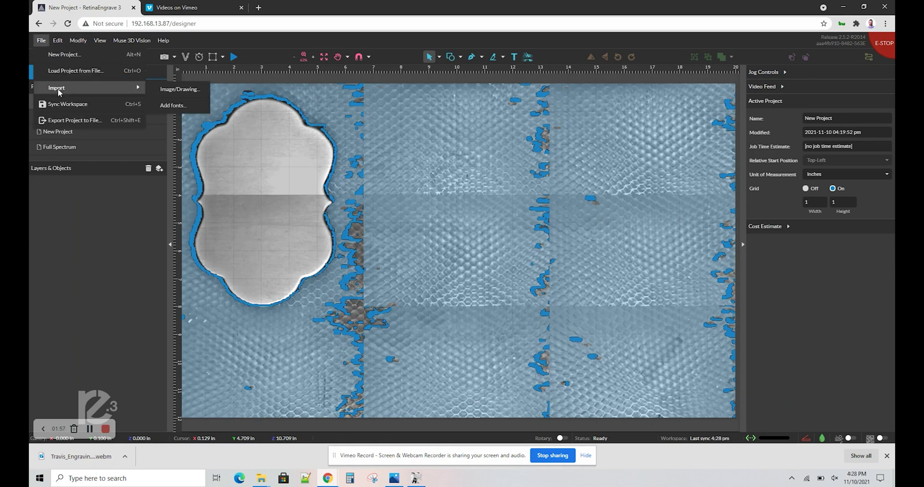
{"action": "left_click", "coordinate": [160, 94]}
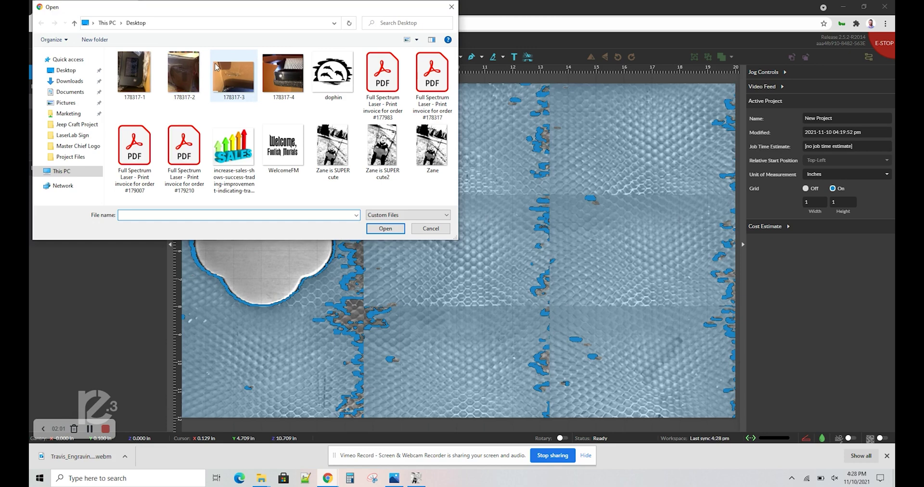
{"action": "double_click", "coordinate": [381, 160]}
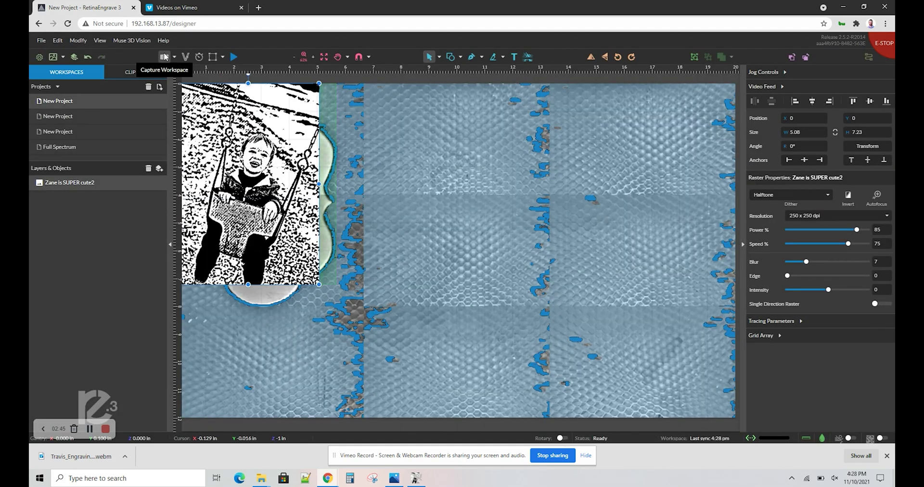
- Capture a fresh camera image of the bed showing the wood plaque
{"action": "left_click", "coordinate": [165, 56]}
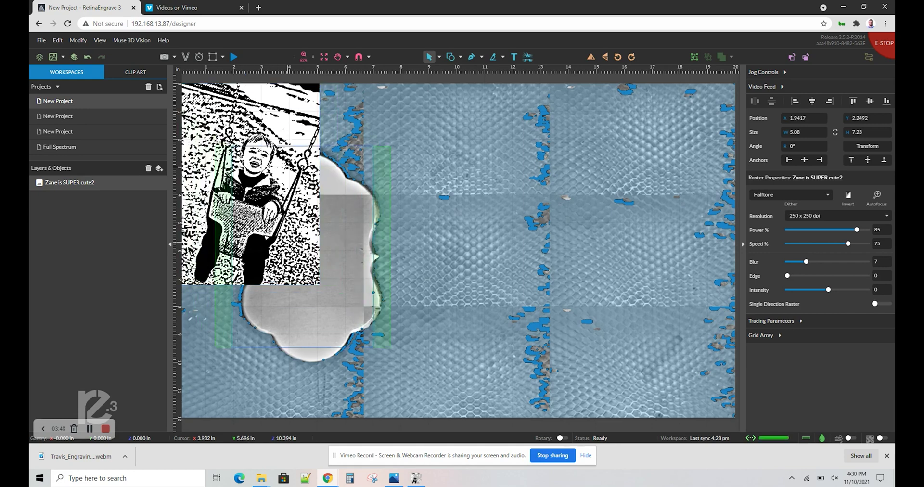
- Move the photo onto the plaque, resize it to 4.43 × 6.31, and centre it at 2.4757, 3.0421
{"action": "left_click_drag", "start_coordinate": [234, 178], "coordinate": [299, 255]}
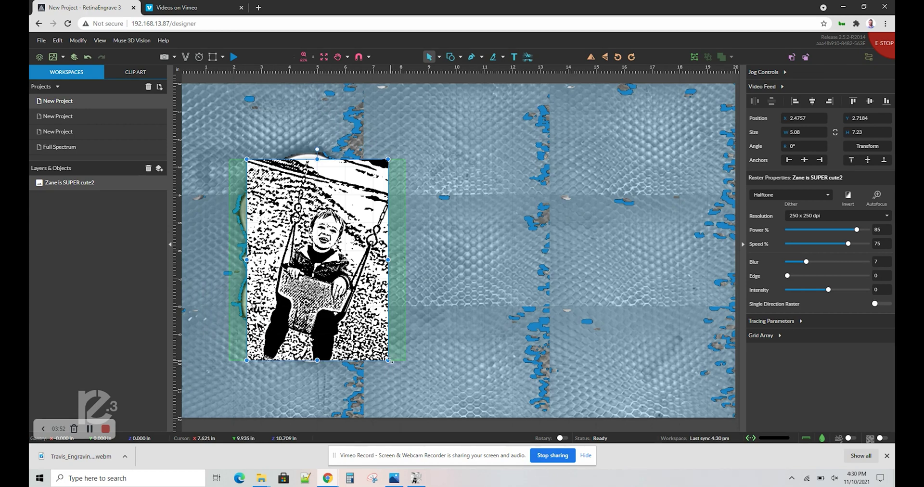
{"action": "left_click_drag", "start_coordinate": [388, 360], "coordinate": [366, 336]}
{"action": "left_click_drag", "start_coordinate": [316, 256], "coordinate": [315, 264]}
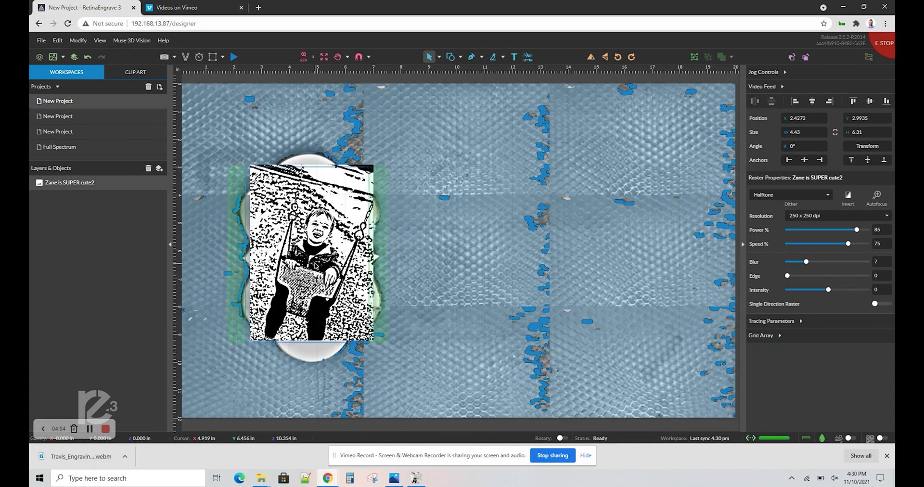
{"action": "left_click_drag", "start_coordinate": [315, 264], "coordinate": [318, 264]}
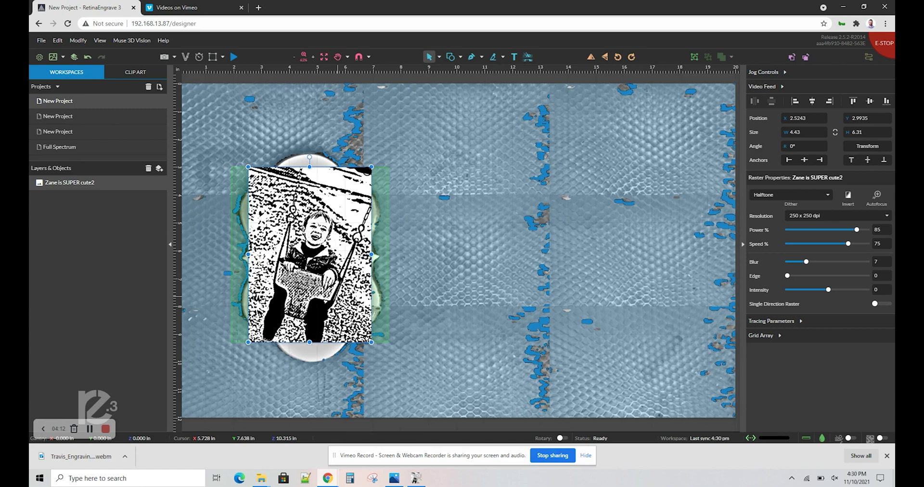
{"action": "left_click_drag", "start_coordinate": [317, 264], "coordinate": [316, 266]}
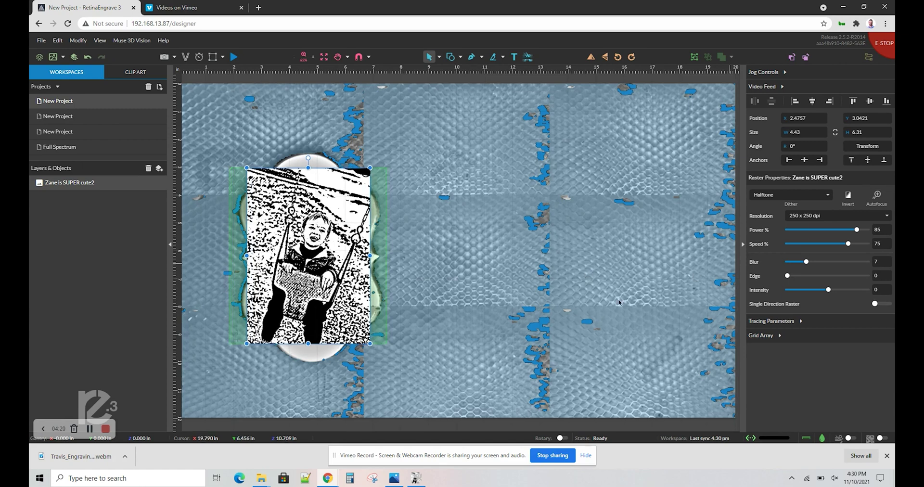
- Set the raster dither to Stucki and the resolution to 500 × 500 dpi
{"action": "left_click", "coordinate": [767, 194]}
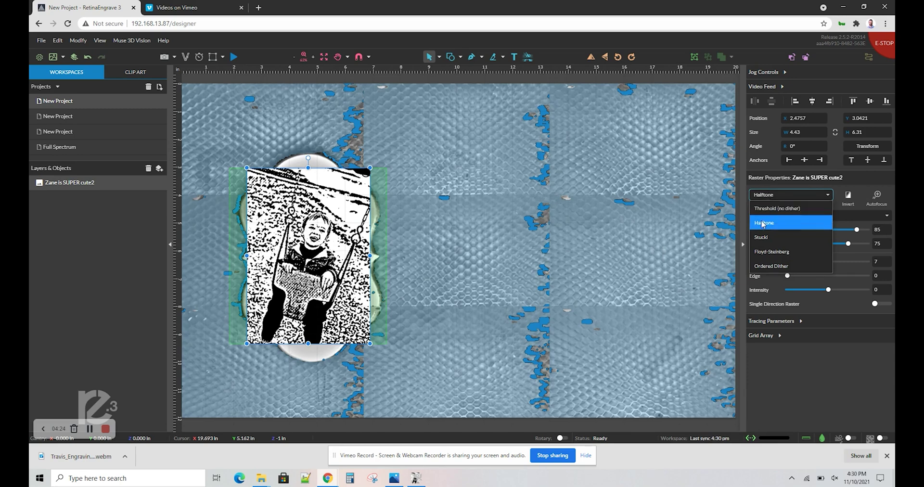
{"action": "left_click", "coordinate": [765, 238]}
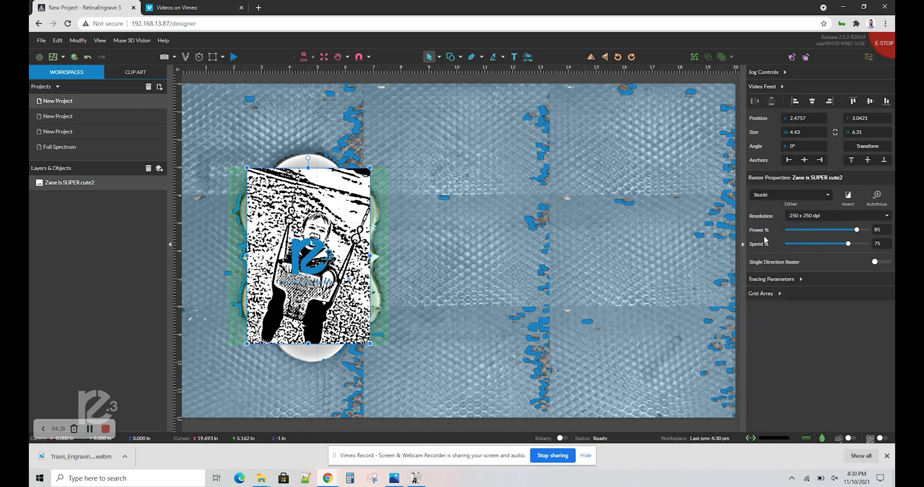
{"action": "left_click", "coordinate": [804, 219]}
{"action": "left_click", "coordinate": [800, 244]}
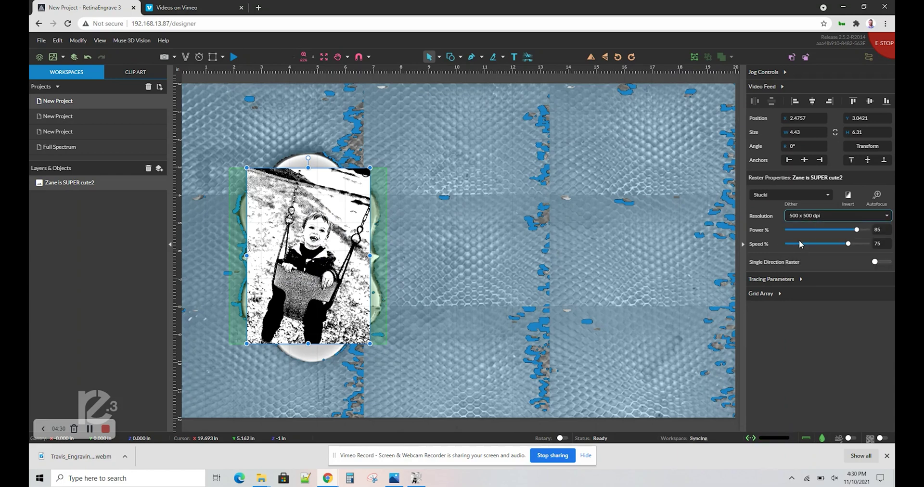